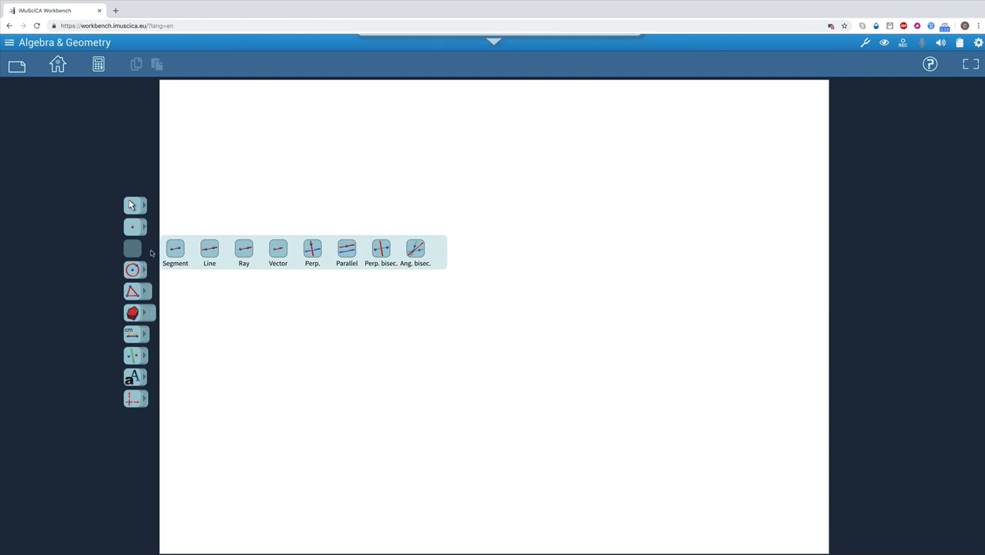
- Draw a nearly horizontal segment mid-canvas and label its endpoints A and B, placing each letter just beyond its end
{"action": "left_click", "coordinate": [175, 248]}
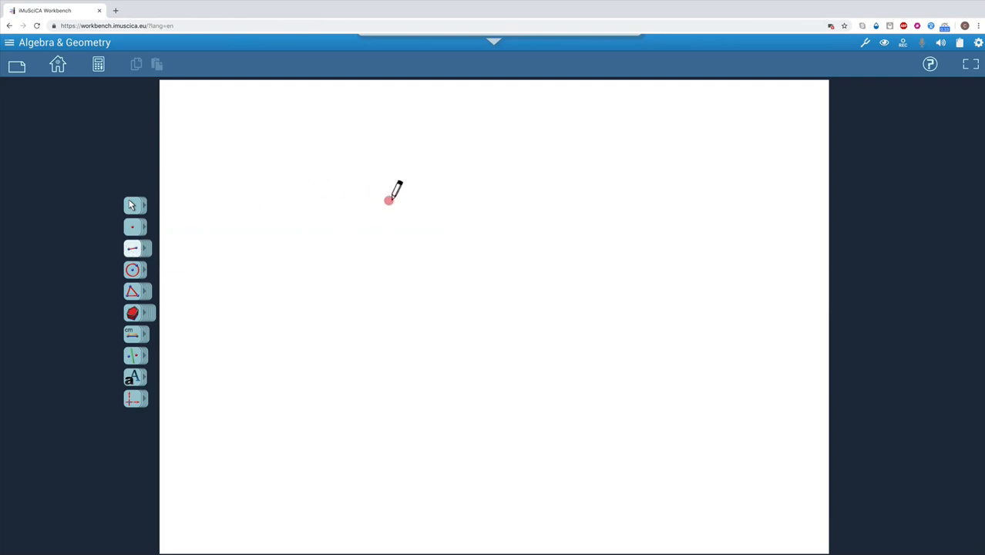
{"action": "mouse_move", "coordinate": [385, 290]}
{"action": "left_mouse_down"}
{"action": "mouse_move", "coordinate": [644, 281]}
{"action": "mouse_move", "coordinate": [650, 293]}
{"action": "left_mouse_up"}
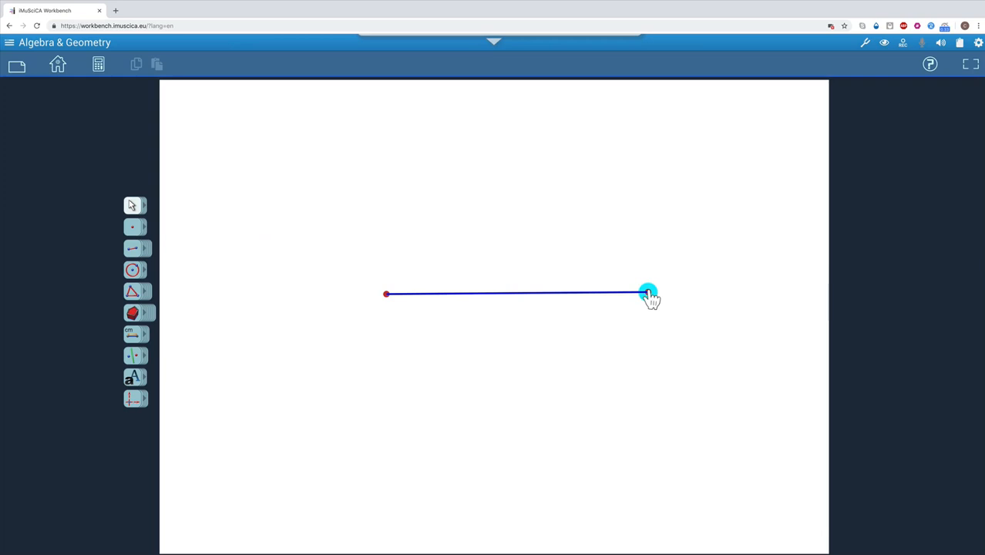
{"action": "left_click", "coordinate": [133, 378]}
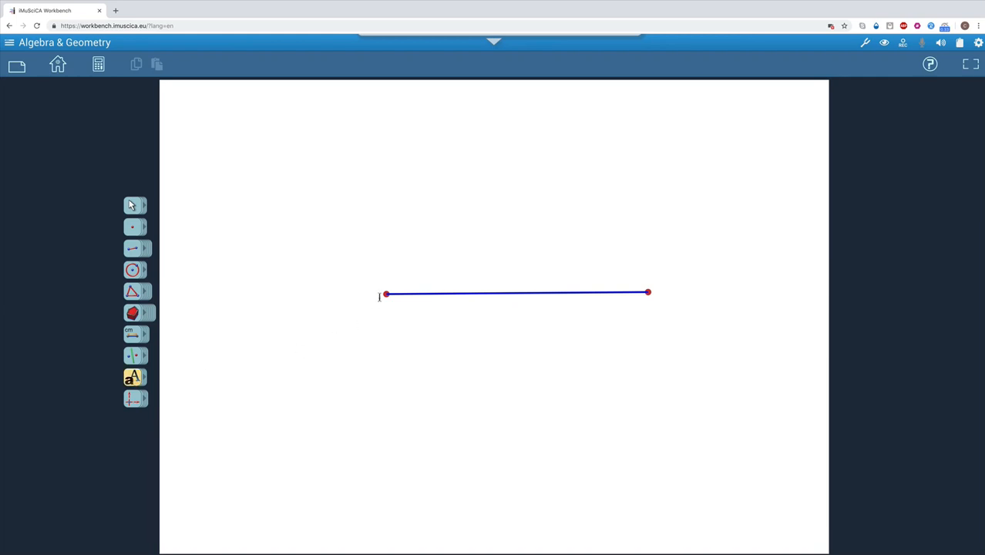
{"action": "left_click", "coordinate": [387, 293]}
{"action": "type", "text": "A"}
{"action": "left_click", "coordinate": [647, 292]}
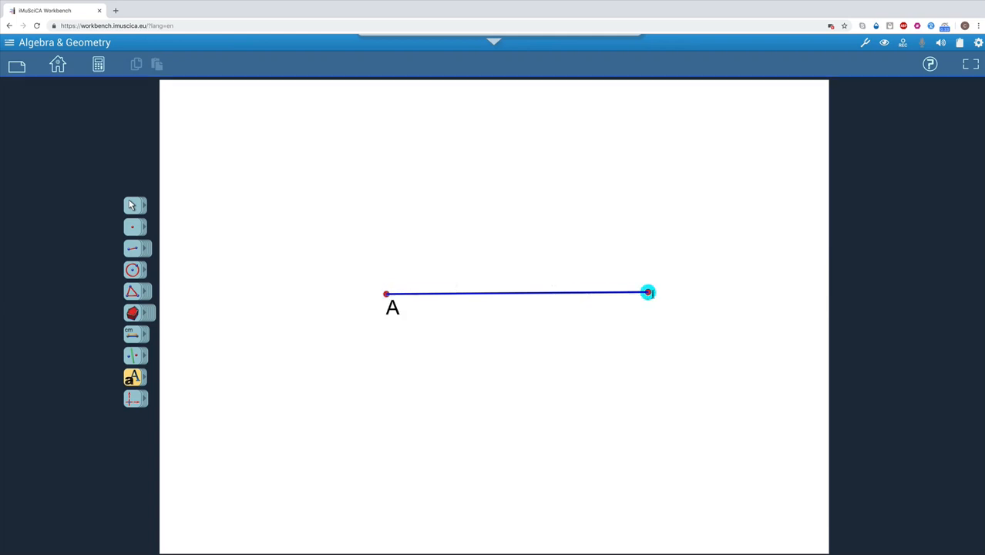
{"action": "type", "text": "B"}
{"action": "key", "text": "Return"}
{"action": "left_click", "coordinate": [131, 206]}
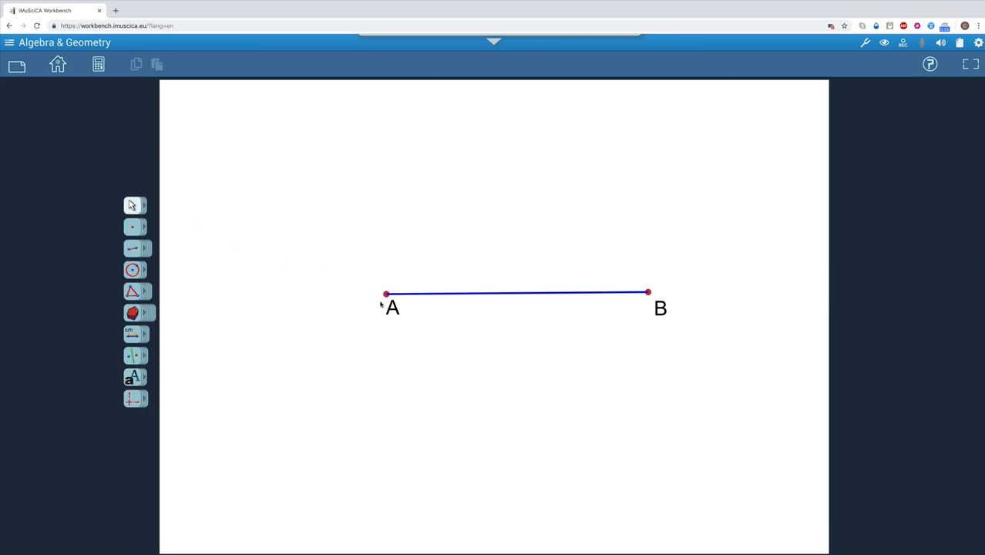
{"action": "left_click_drag", "start_coordinate": [378, 306], "coordinate": [365, 289]}
{"action": "left_click_drag", "start_coordinate": [658, 307], "coordinate": [661, 289]}
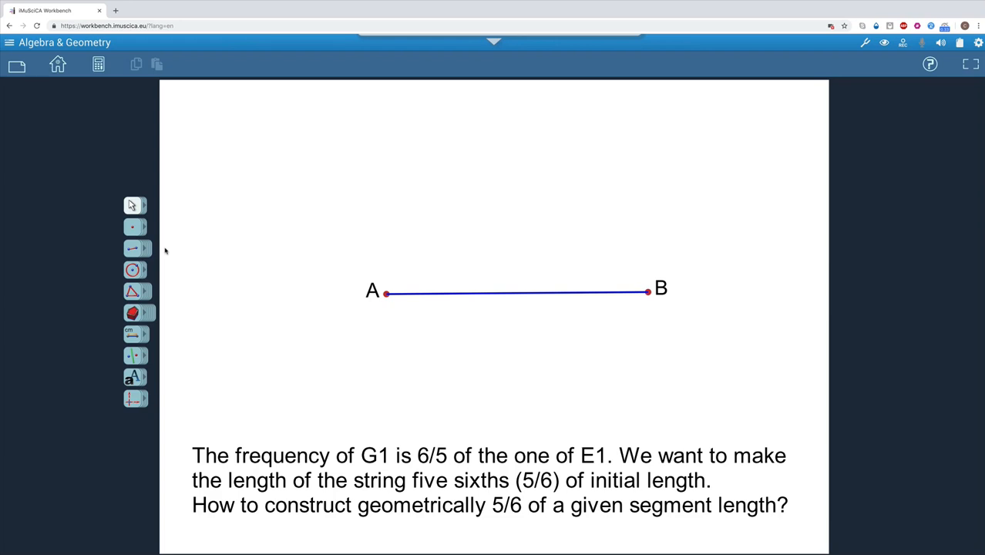
- Construct a ray with origin A rising diagonally up to the right above segment AB
{"action": "left_click", "coordinate": [146, 248]}
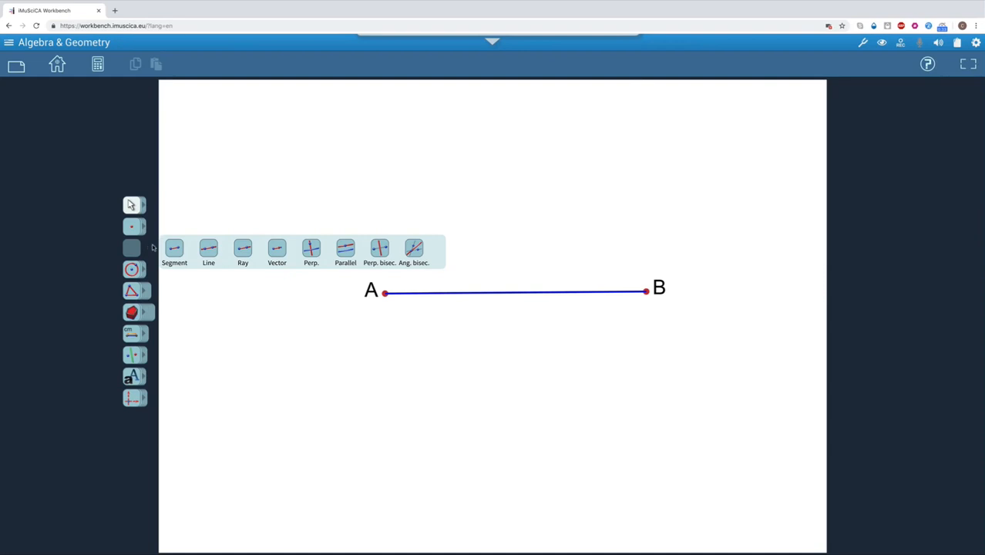
{"action": "left_click", "coordinate": [242, 247]}
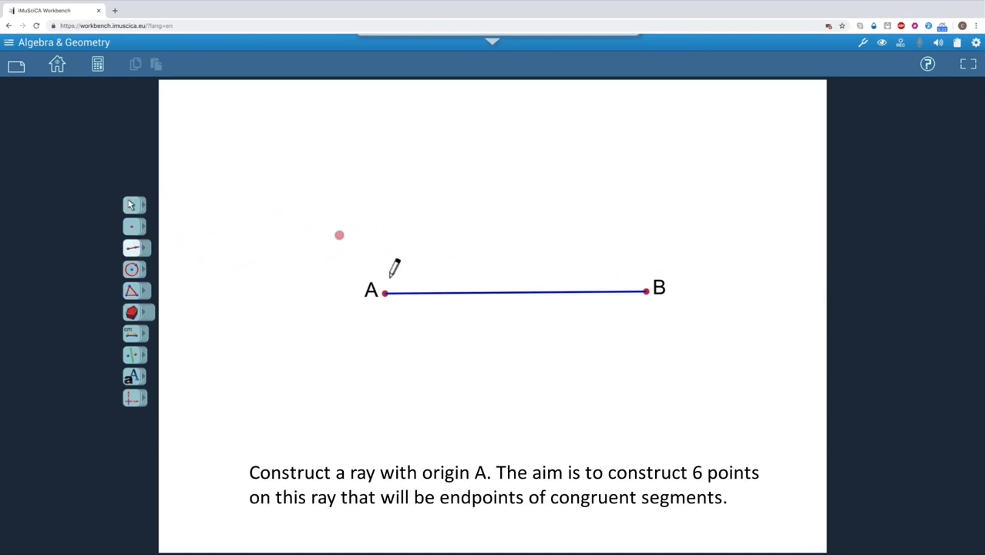
{"action": "left_click", "coordinate": [386, 294]}
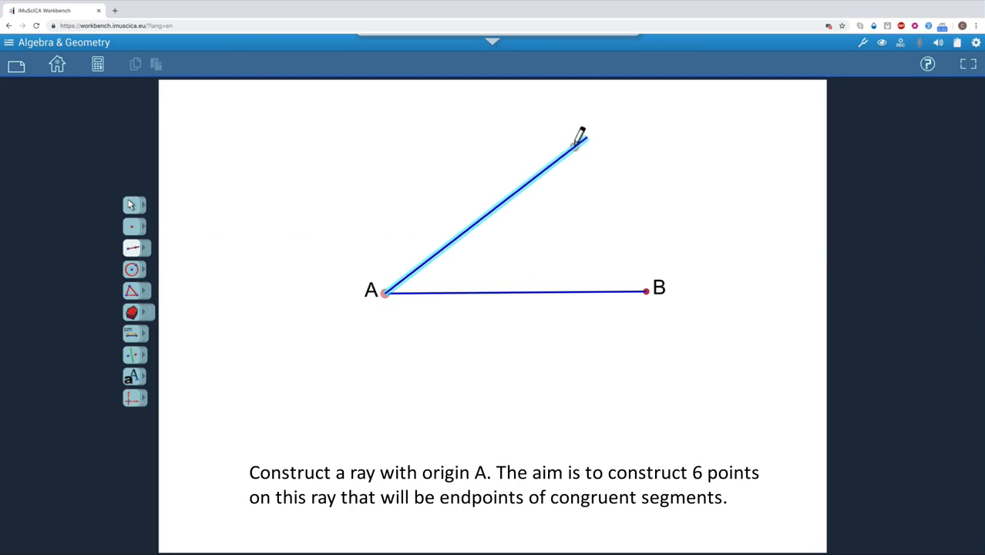
{"action": "left_click", "coordinate": [575, 147]}
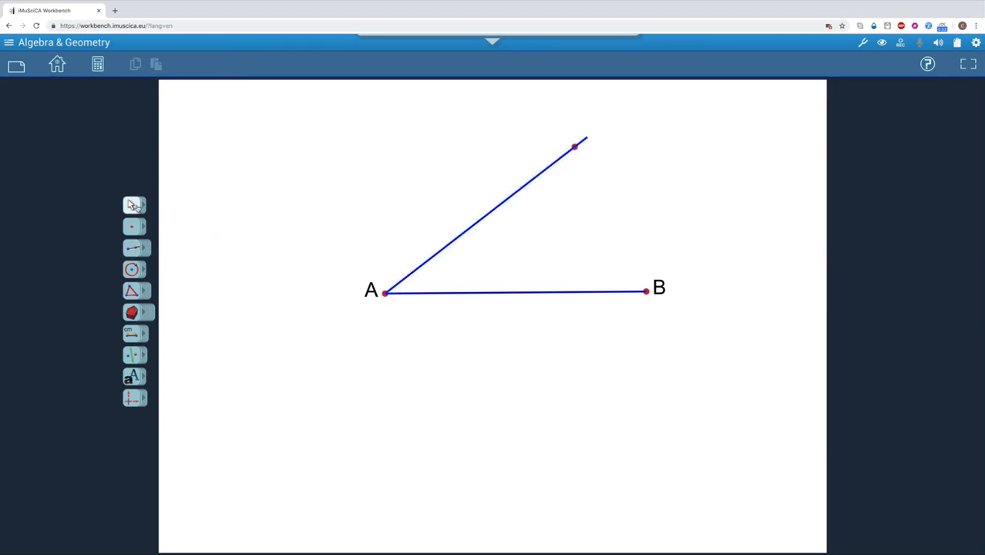
- Hide the point that defines the ray's direction near its far end
{"action": "left_click", "coordinate": [142, 206]}
{"action": "left_click", "coordinate": [207, 208]}
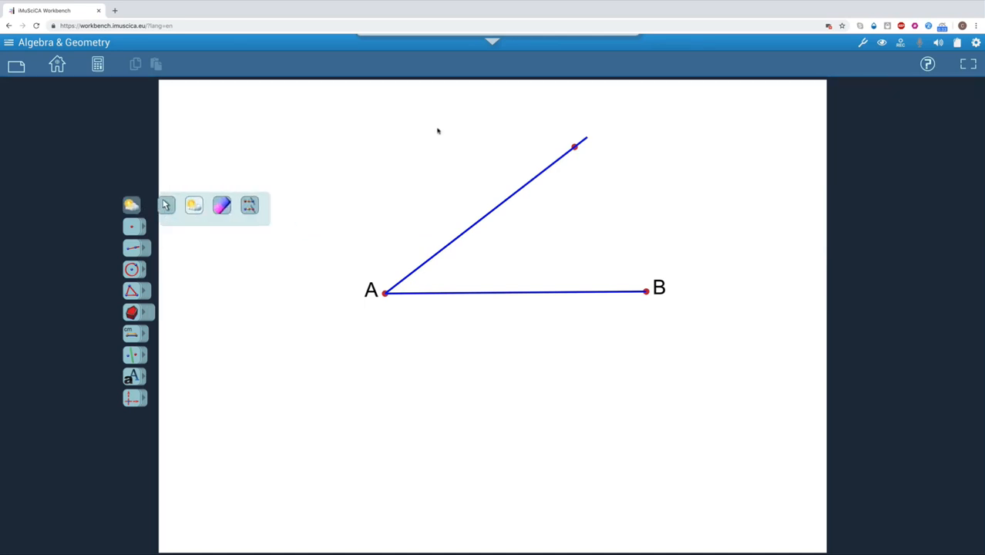
{"action": "left_click", "coordinate": [576, 149]}
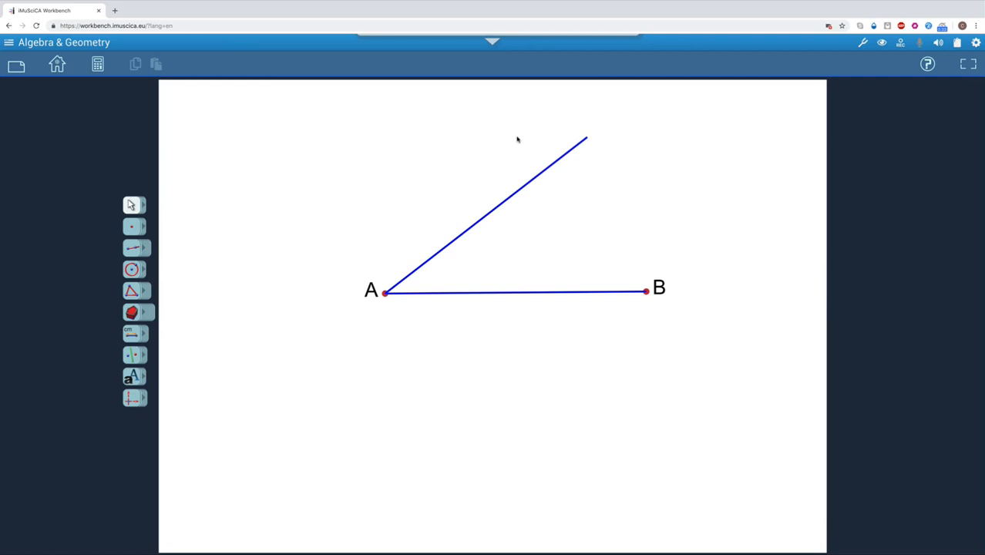
- Place a point on the ray close to A and label it C, with the letter above the ray
{"action": "left_click", "coordinate": [132, 227]}
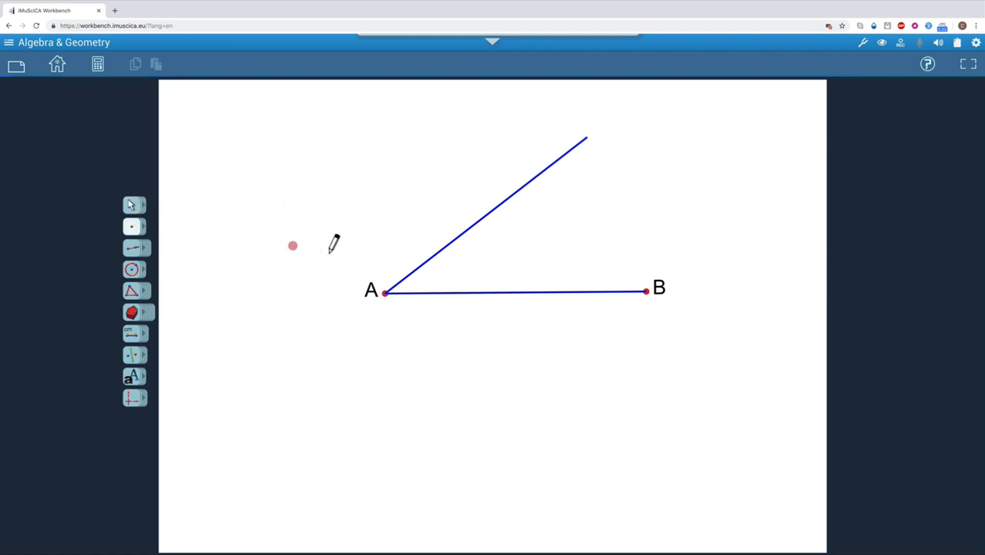
{"action": "left_click", "coordinate": [414, 269]}
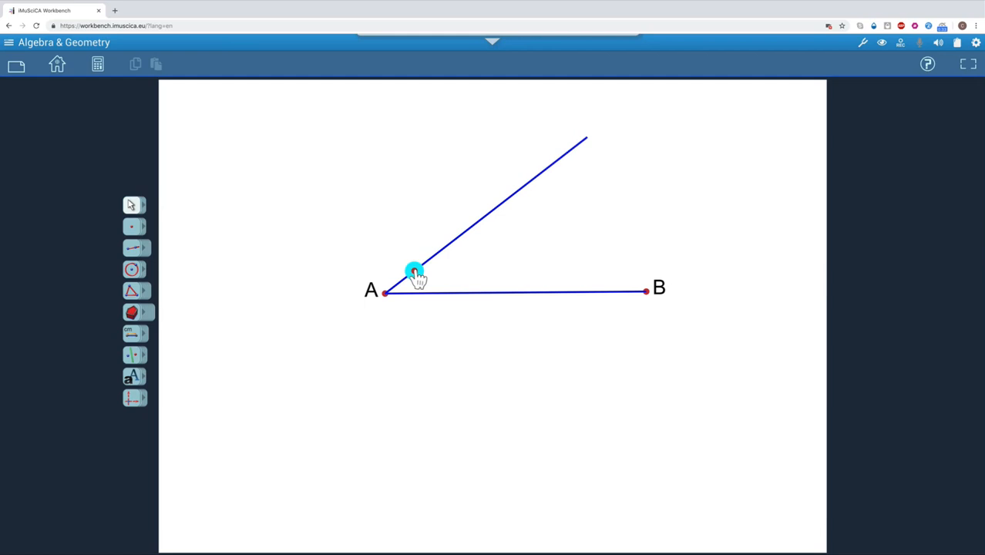
{"action": "left_click", "coordinate": [135, 380]}
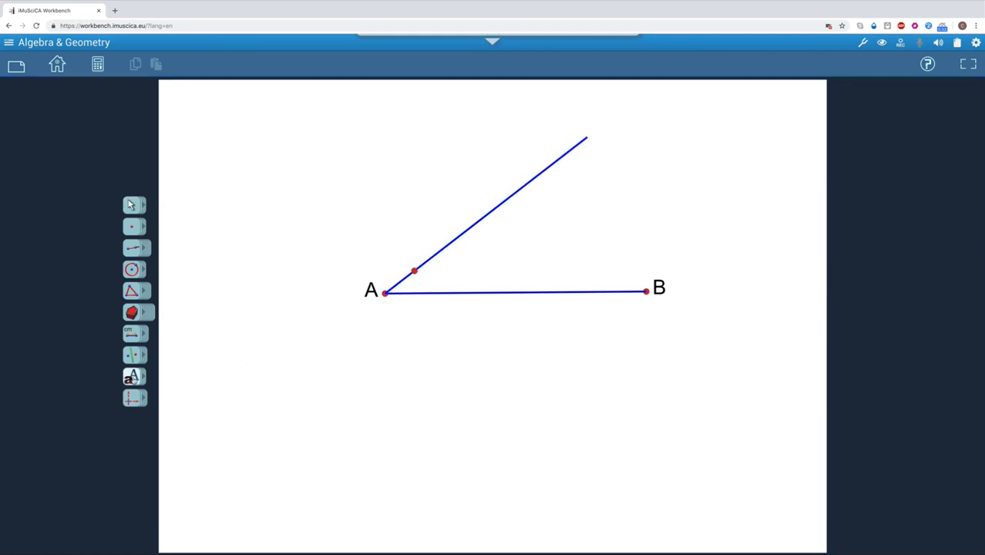
{"action": "left_click", "coordinate": [416, 271]}
{"action": "type", "text": "C"}
{"action": "key", "text": "Return"}
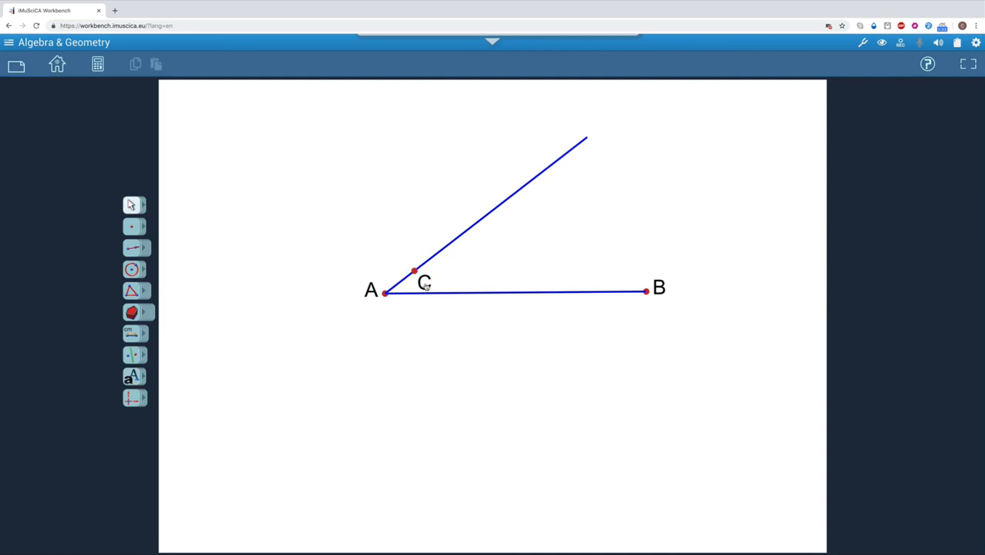
{"action": "left_click_drag", "start_coordinate": [419, 273], "coordinate": [410, 261]}
- Draw a circle centred at C through A and mark its intersection with the ray beyond C
{"action": "left_click", "coordinate": [132, 270]}
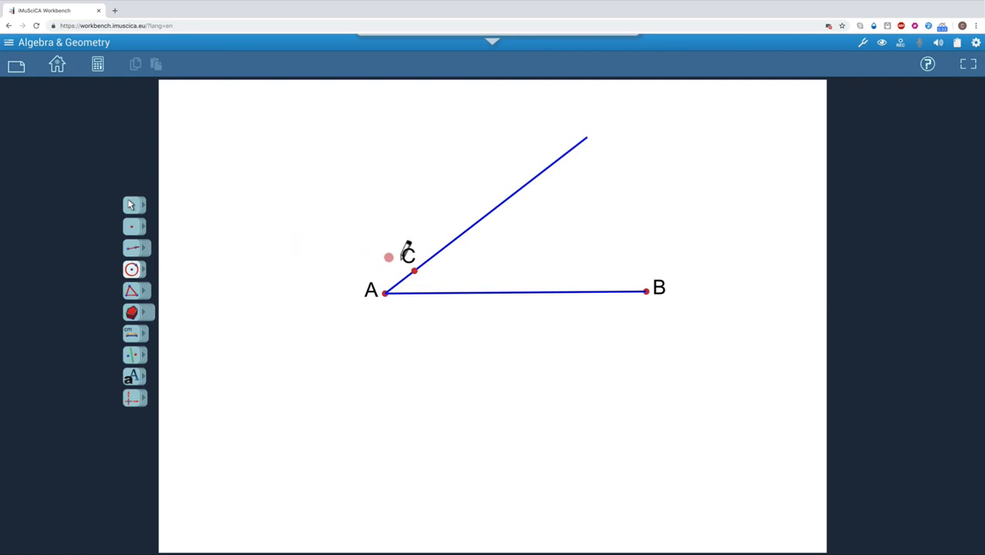
{"action": "left_click", "coordinate": [414, 271]}
{"action": "left_click", "coordinate": [386, 294]}
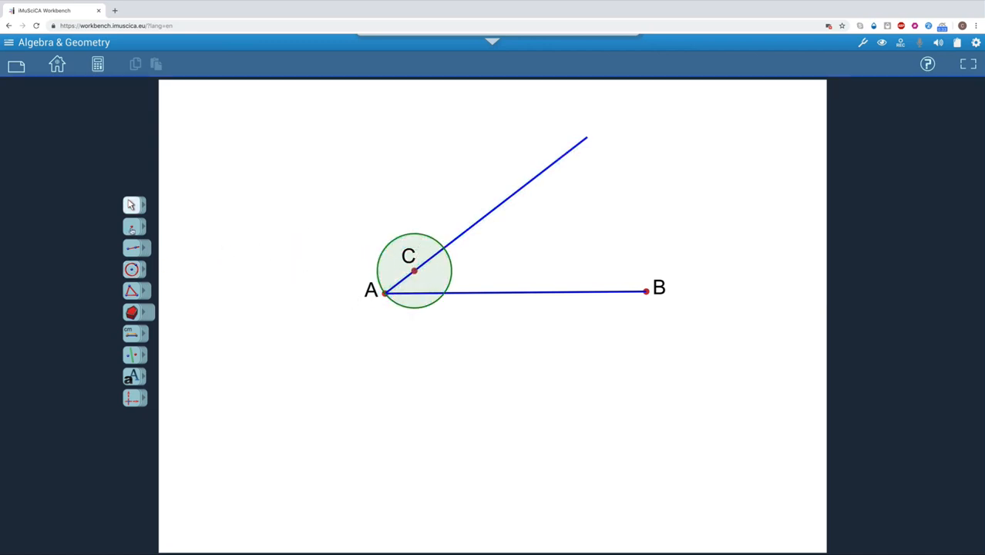
{"action": "left_click", "coordinate": [132, 227]}
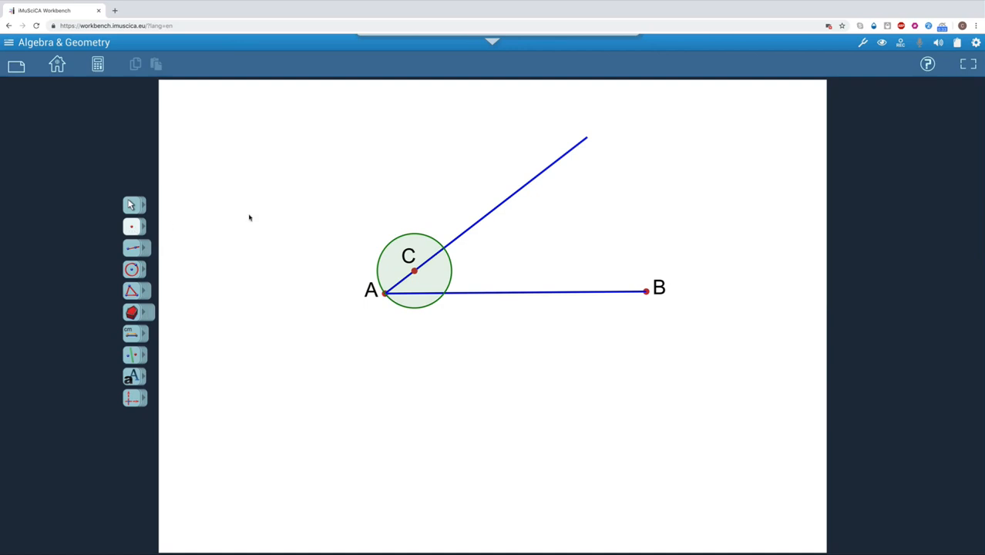
{"action": "left_click", "coordinate": [445, 247]}
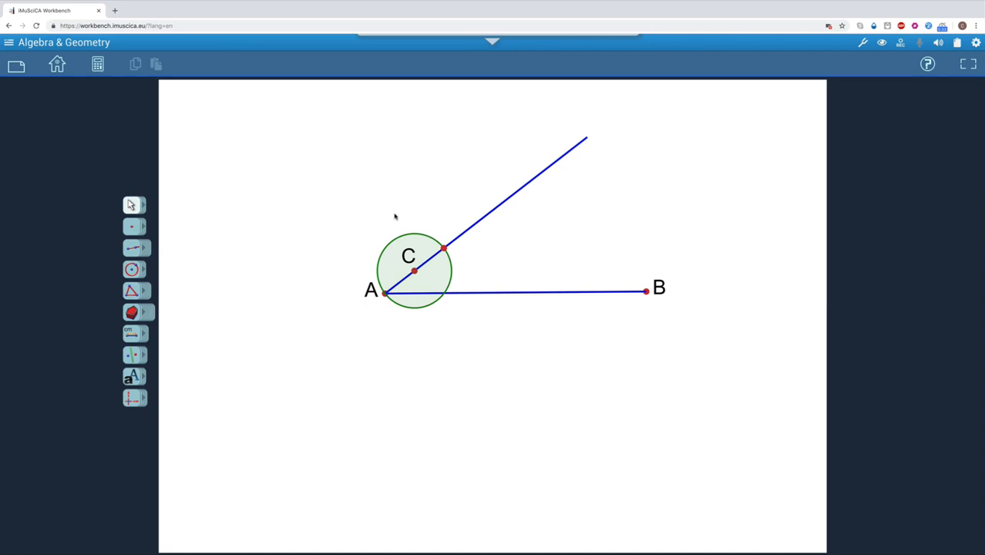
- Measure the distance from A to C and move the measurement text up and left, above label A
{"action": "left_click", "coordinate": [146, 334]}
{"action": "left_click", "coordinate": [204, 335]}
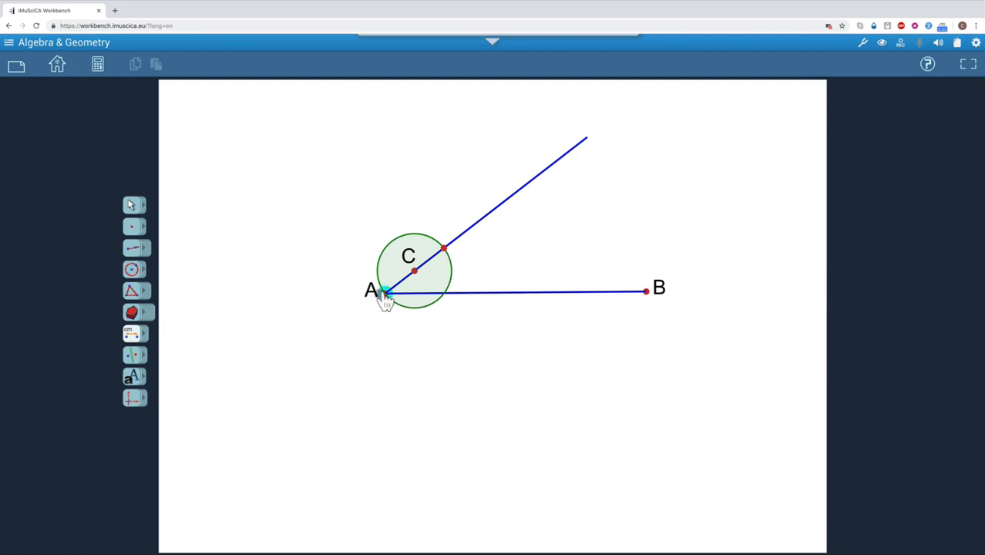
{"action": "left_click", "coordinate": [384, 294]}
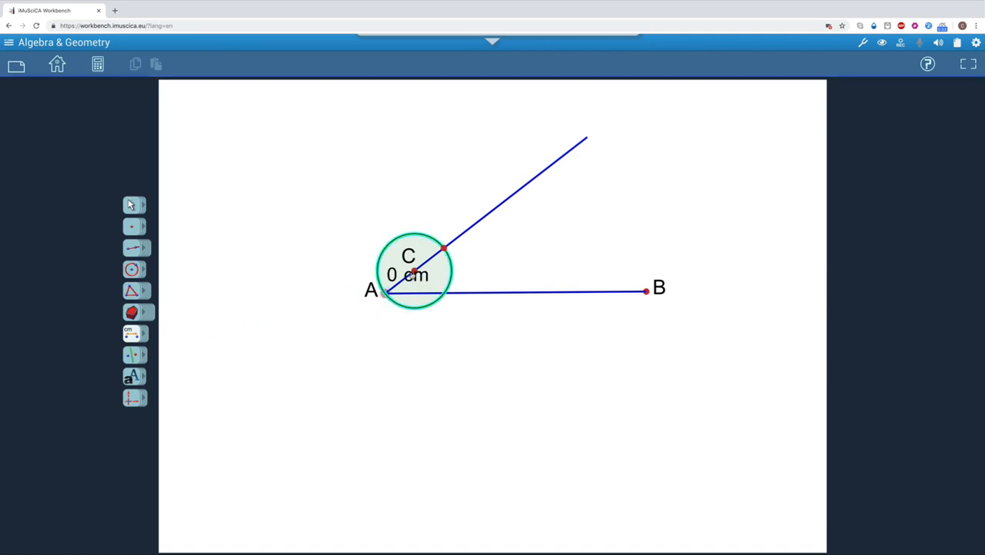
{"action": "left_click", "coordinate": [414, 271]}
{"action": "left_click_drag", "start_coordinate": [419, 288], "coordinate": [388, 257]}
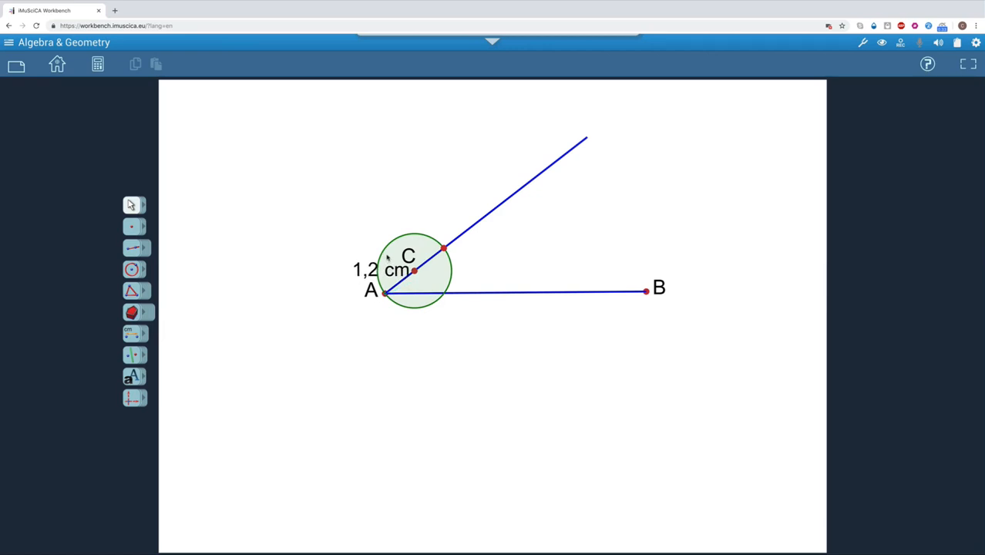
- Transfer the measured AC length onto the ray, starting from the circle's intersection point, to create the third point
{"action": "left_click", "coordinate": [143, 228]}
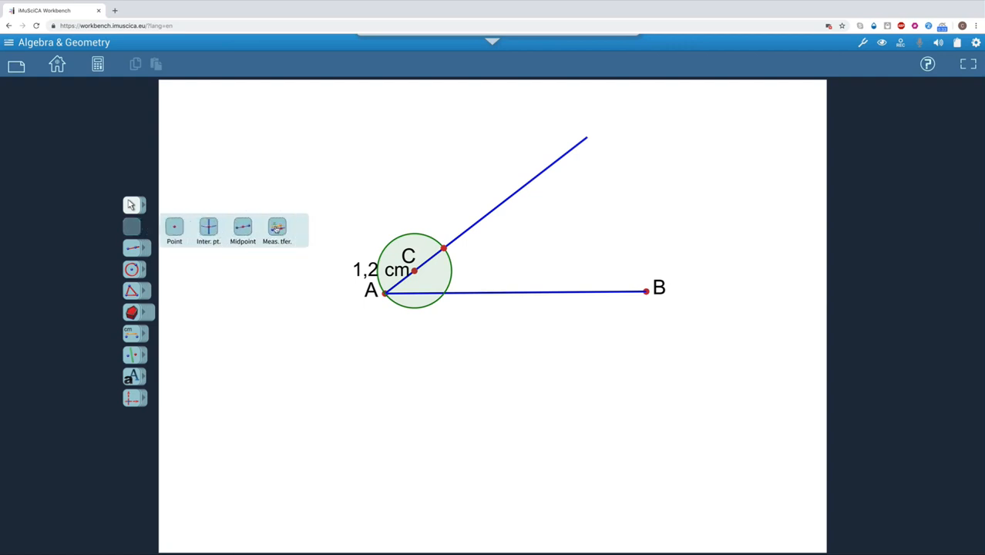
{"action": "left_click", "coordinate": [276, 229]}
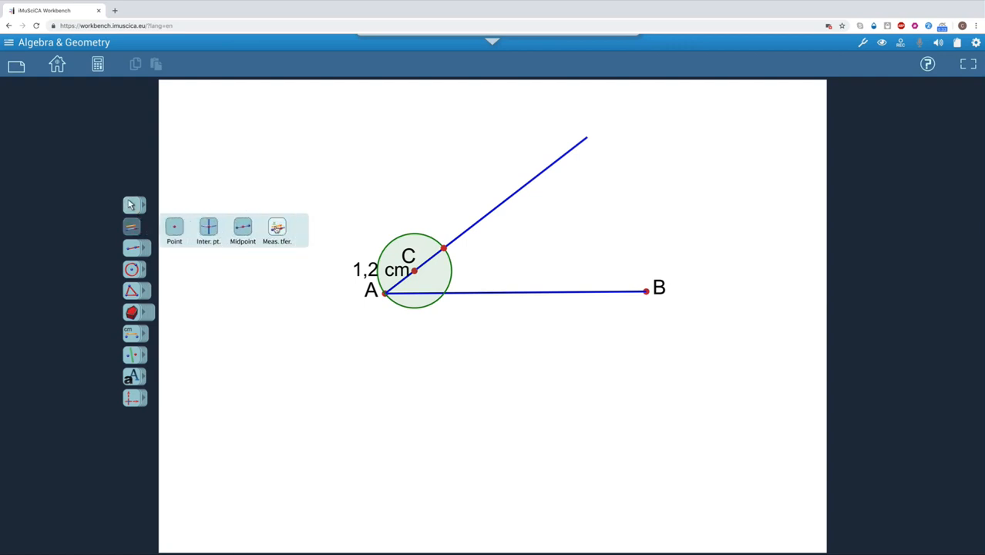
{"action": "left_click", "coordinate": [358, 270]}
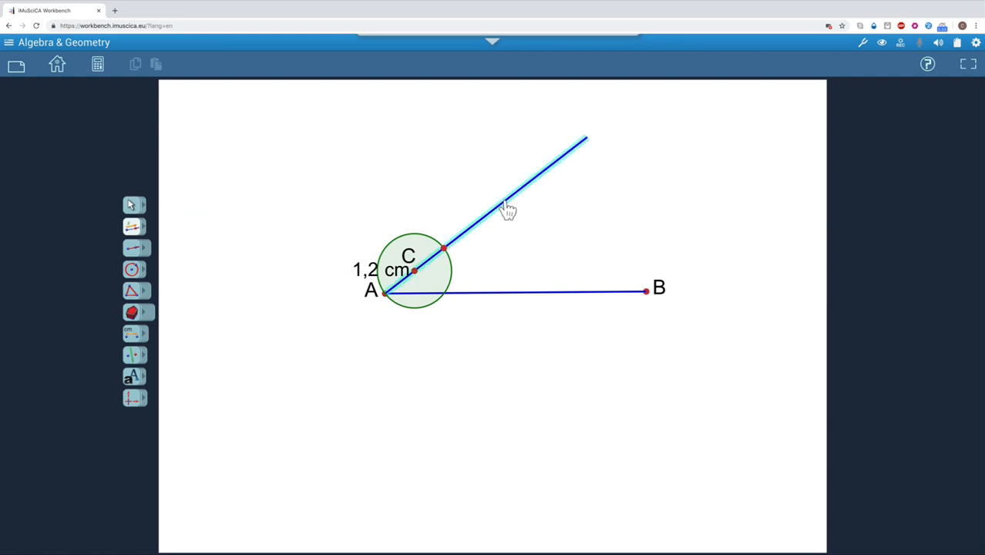
{"action": "left_click", "coordinate": [444, 249]}
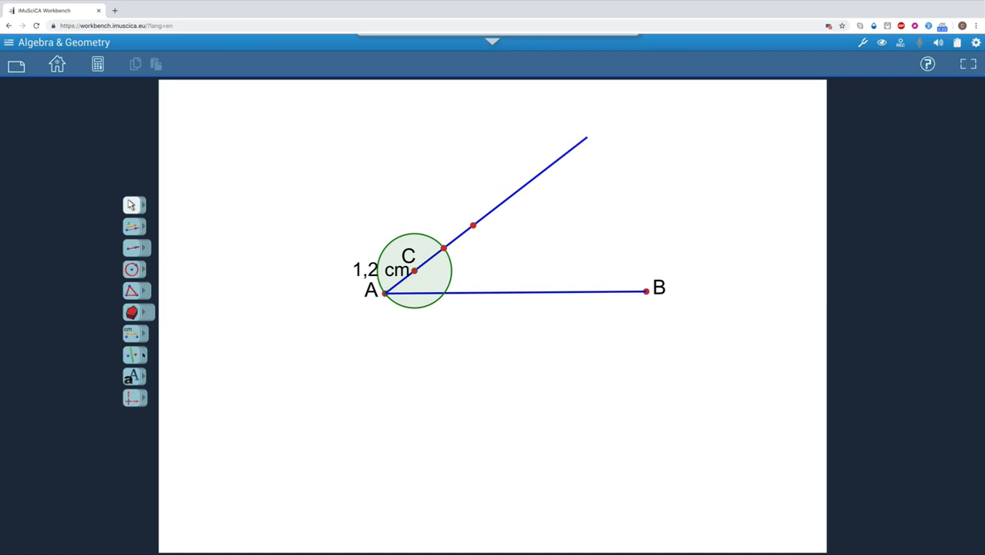
- Translate the third point on the ray by the vector from A to C to create the fourth point
{"action": "left_click", "coordinate": [143, 355]}
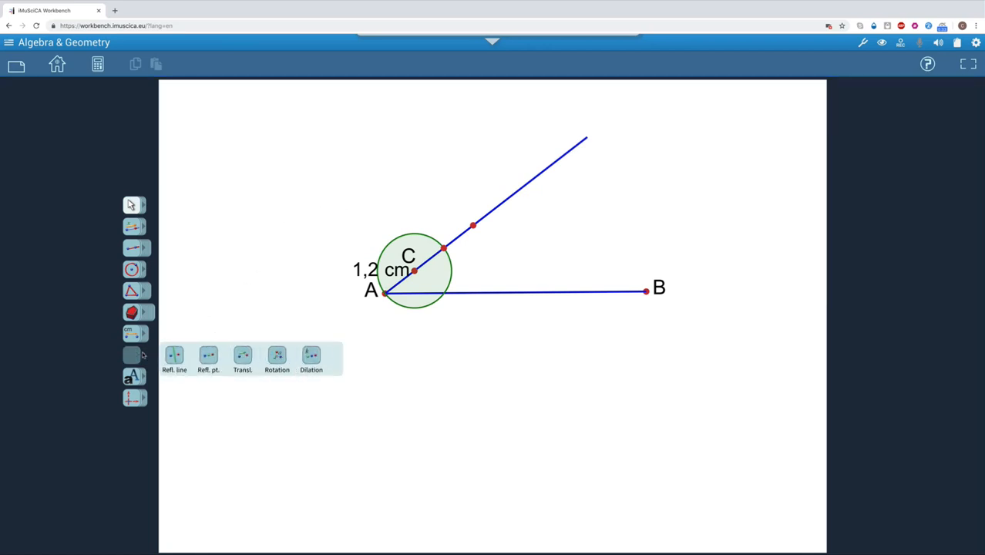
{"action": "left_click", "coordinate": [242, 355]}
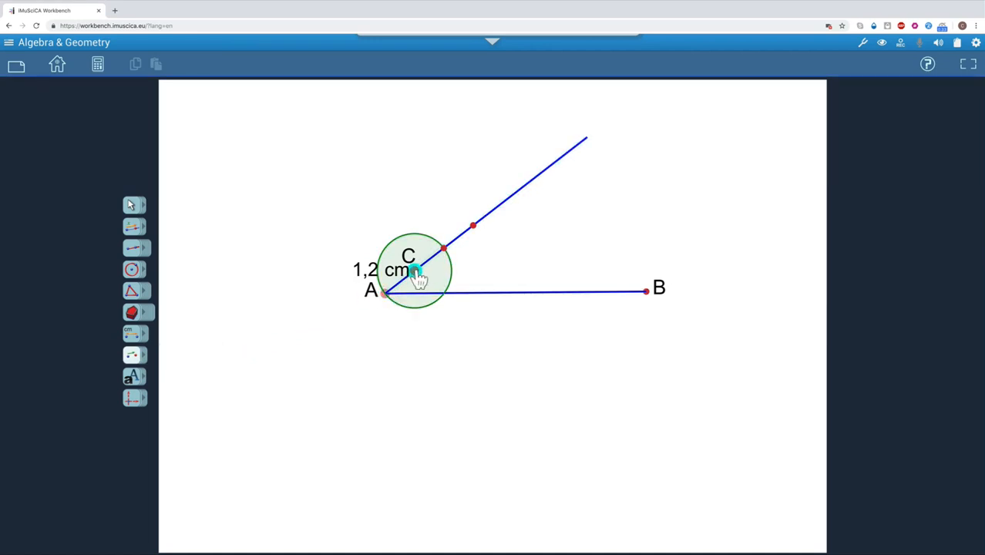
{"action": "left_click", "coordinate": [416, 272]}
{"action": "left_click", "coordinate": [473, 228]}
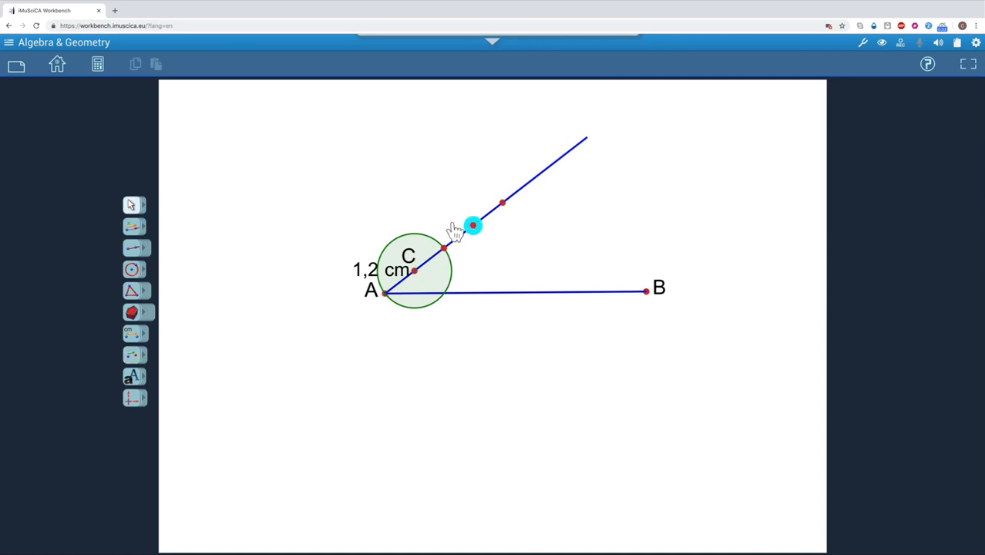
- Create the fifth point on the ray with a point reflection of the third point about the fourth
{"action": "left_click", "coordinate": [144, 355]}
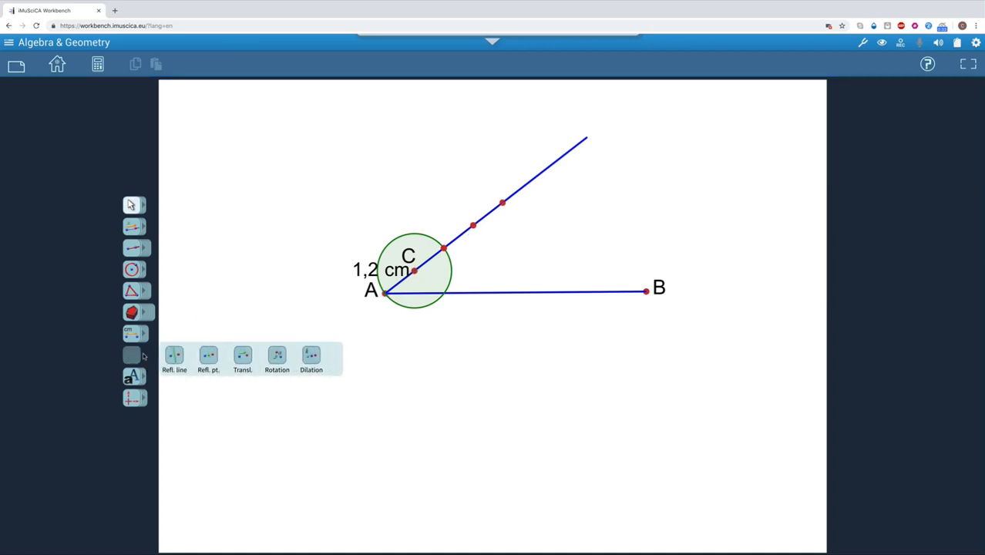
{"action": "left_click", "coordinate": [213, 357]}
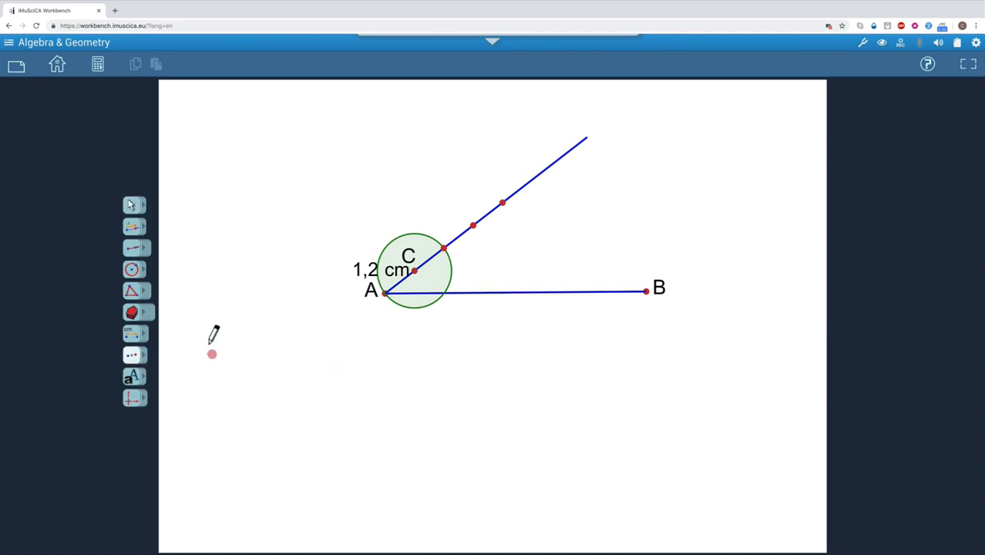
{"action": "left_click", "coordinate": [503, 202]}
{"action": "left_click", "coordinate": [474, 228]}
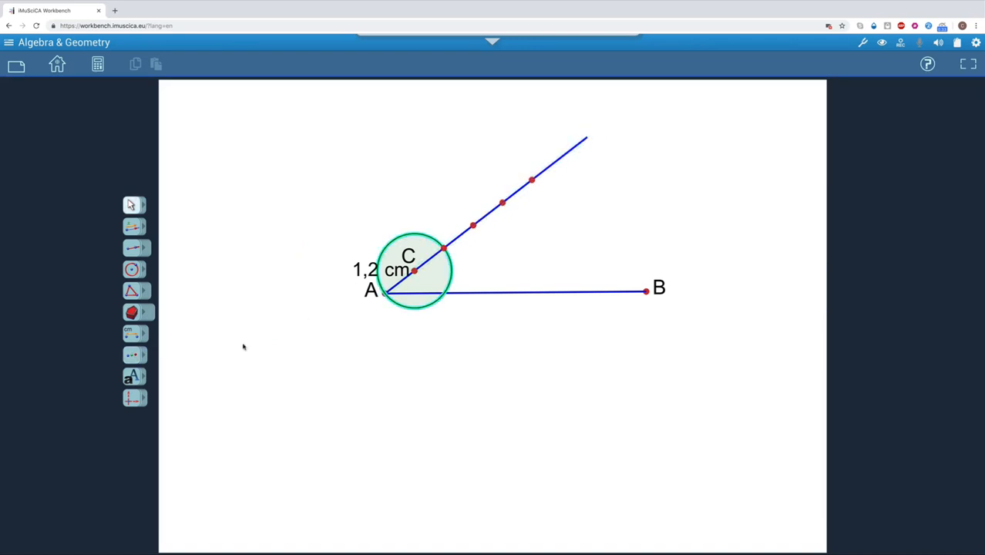
- Label the fifth point on the ray D and move the letter above the ray
{"action": "left_click", "coordinate": [532, 179]}
{"action": "type", "text": "D"}
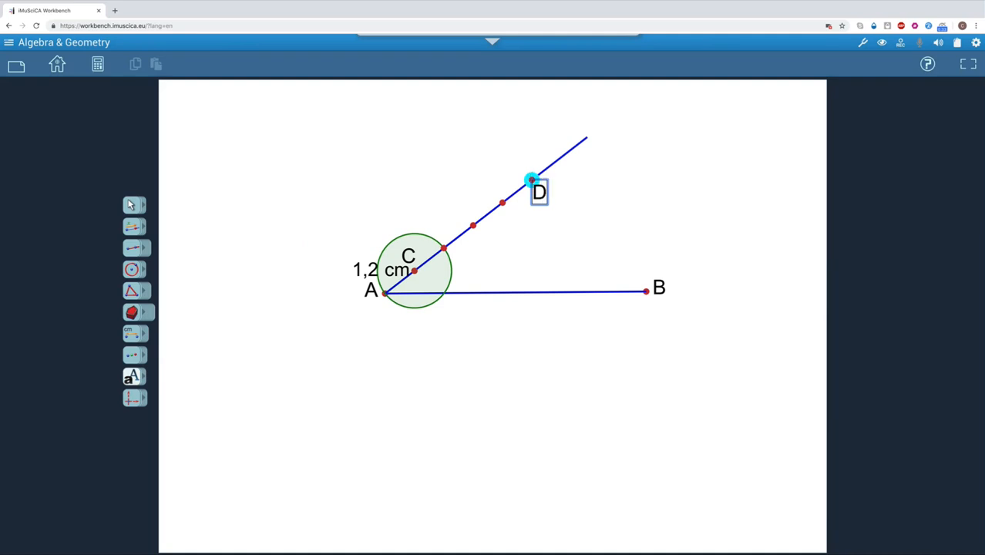
{"action": "key", "text": "Return"}
{"action": "left_click_drag", "start_coordinate": [538, 192], "coordinate": [524, 171]}
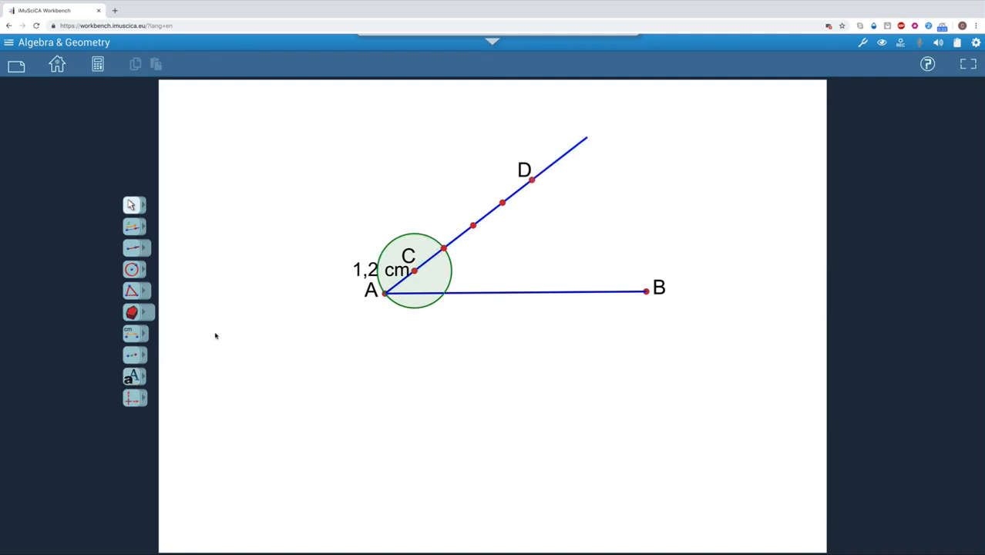
- Create the sixth point on the ray with a point reflection of the fourth point about D
{"action": "left_click", "coordinate": [147, 359]}
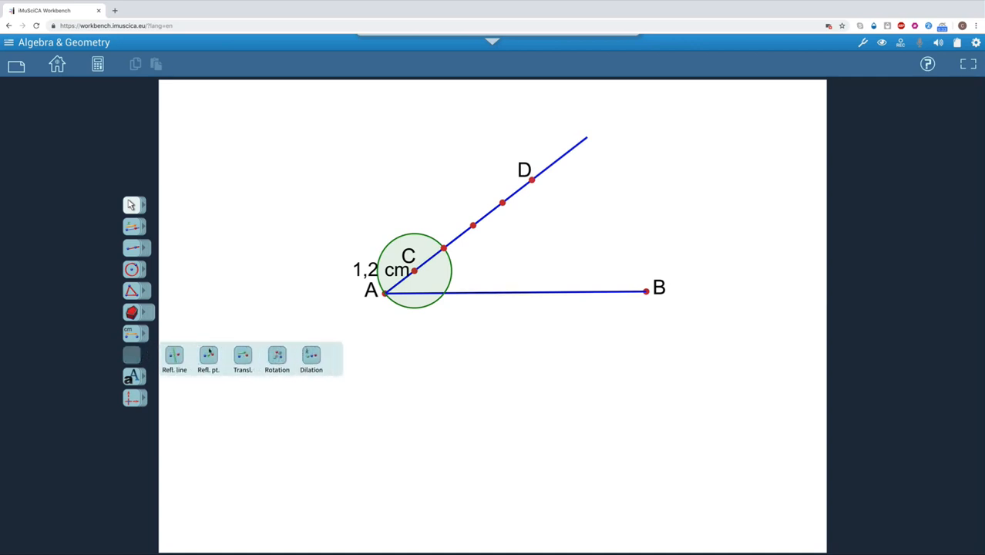
{"action": "left_click", "coordinate": [211, 359]}
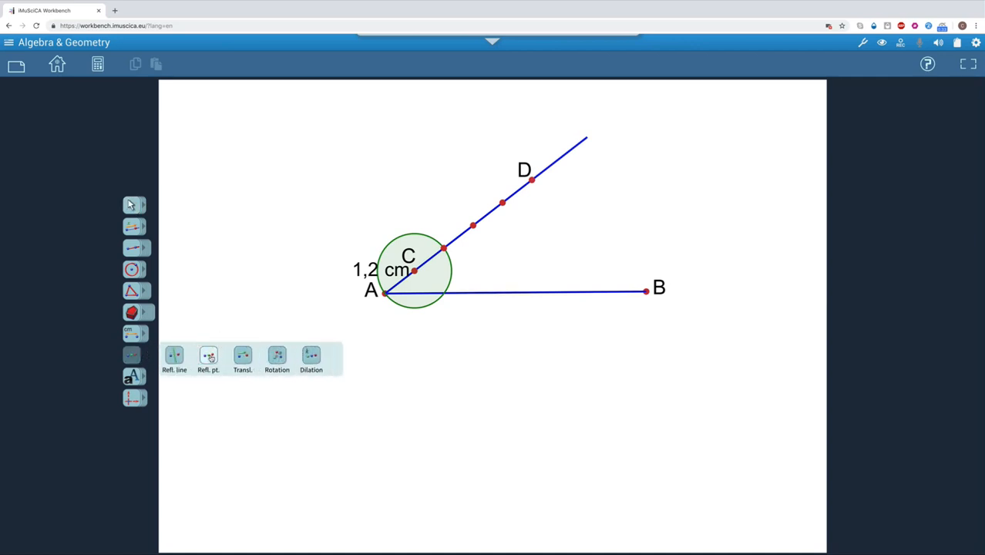
{"action": "left_click", "coordinate": [530, 178]}
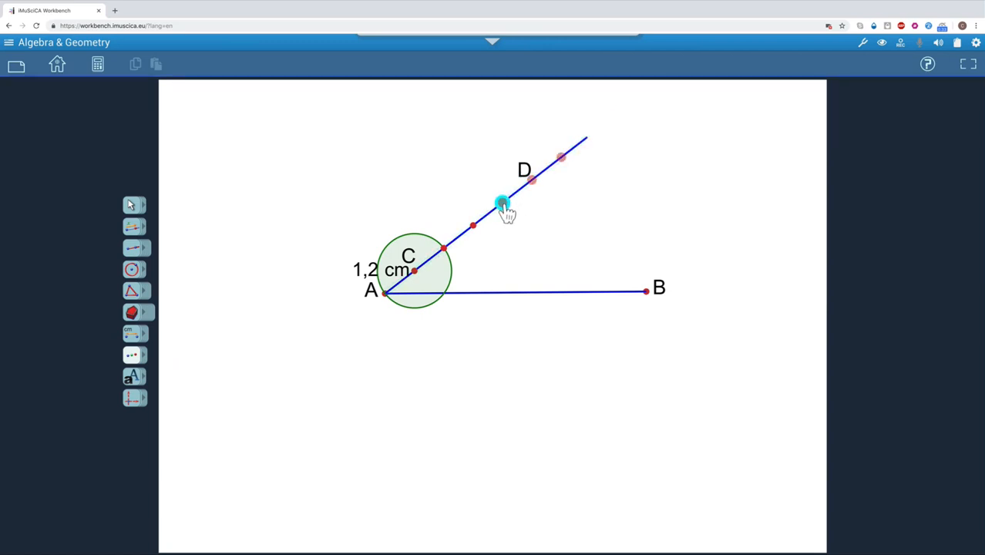
{"action": "left_click", "coordinate": [502, 204]}
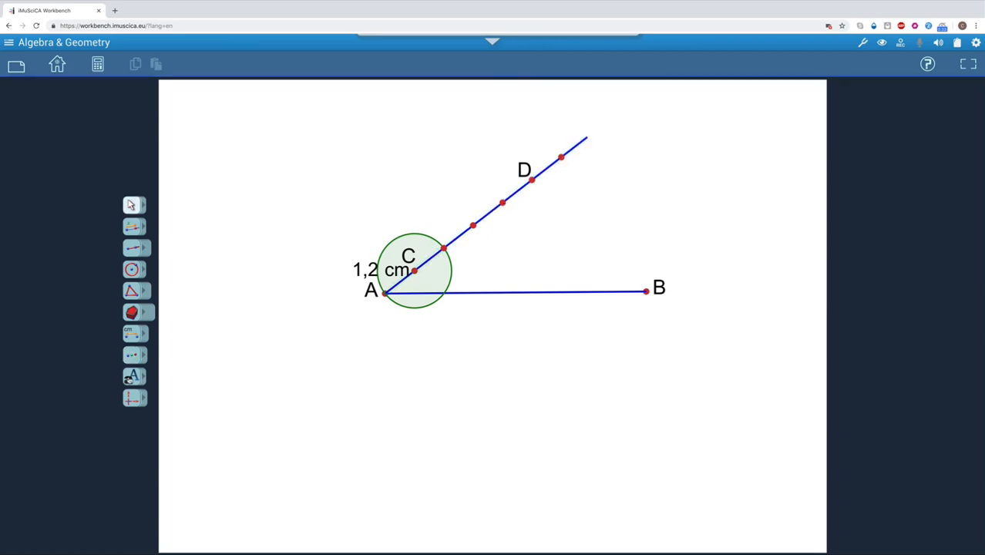
- Label the sixth point on the ray E and move the letter above the ray
{"action": "left_click", "coordinate": [131, 376]}
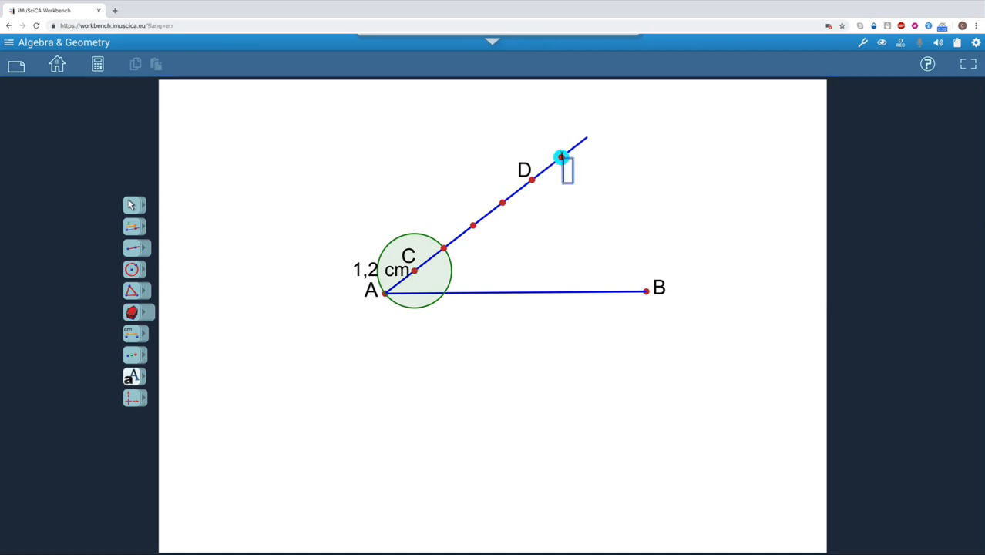
{"action": "type", "text": "E"}
{"action": "key", "text": "Return"}
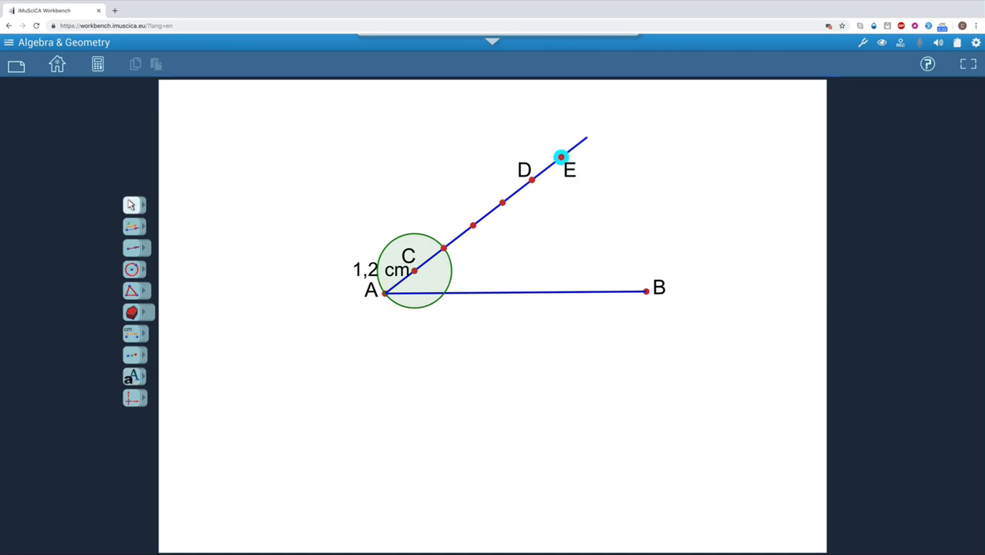
{"action": "left_click_drag", "start_coordinate": [572, 175], "coordinate": [556, 152]}
- Draw a segment joining point E to point B
{"action": "left_click", "coordinate": [143, 248]}
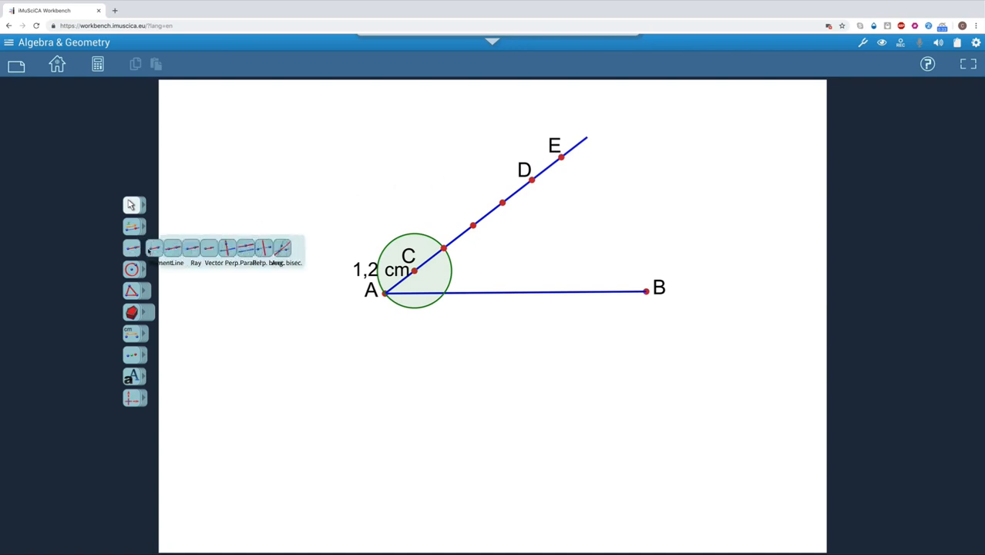
{"action": "left_click", "coordinate": [174, 250]}
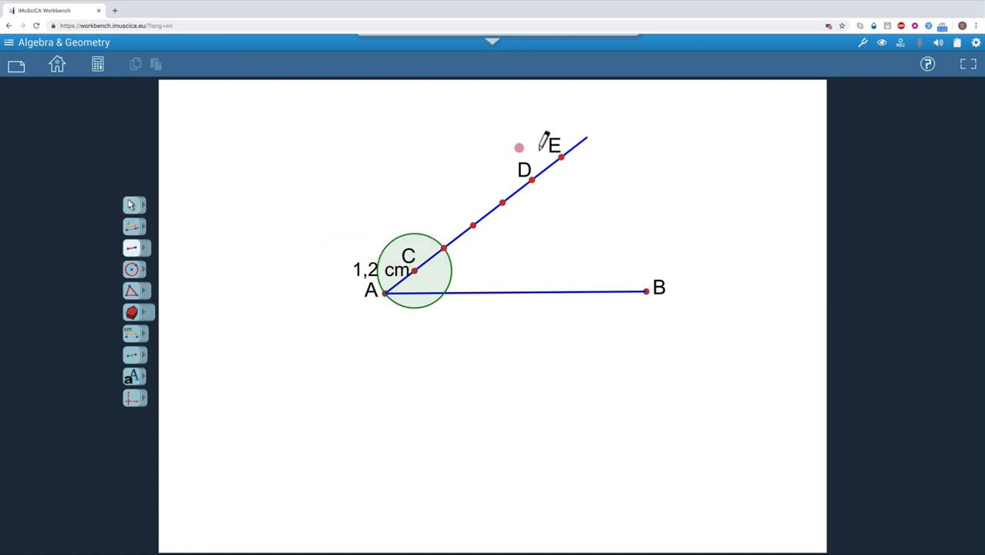
{"action": "mouse_move", "coordinate": [564, 160]}
{"action": "left_mouse_down"}
{"action": "mouse_move", "coordinate": [632, 248]}
{"action": "mouse_move", "coordinate": [646, 292]}
{"action": "left_mouse_up"}
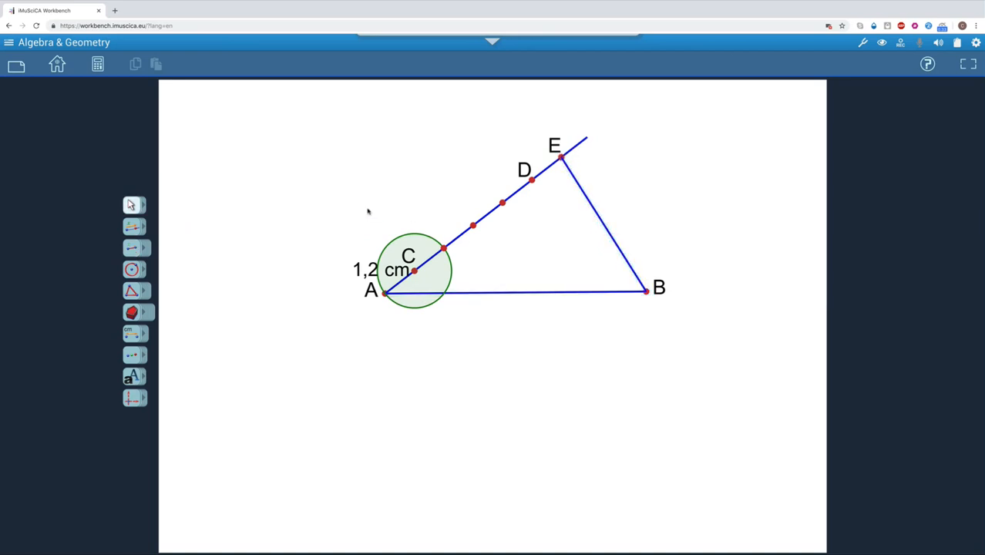
- Construct a line through D parallel to segment EB and extend it past segment AB
{"action": "left_click", "coordinate": [145, 251]}
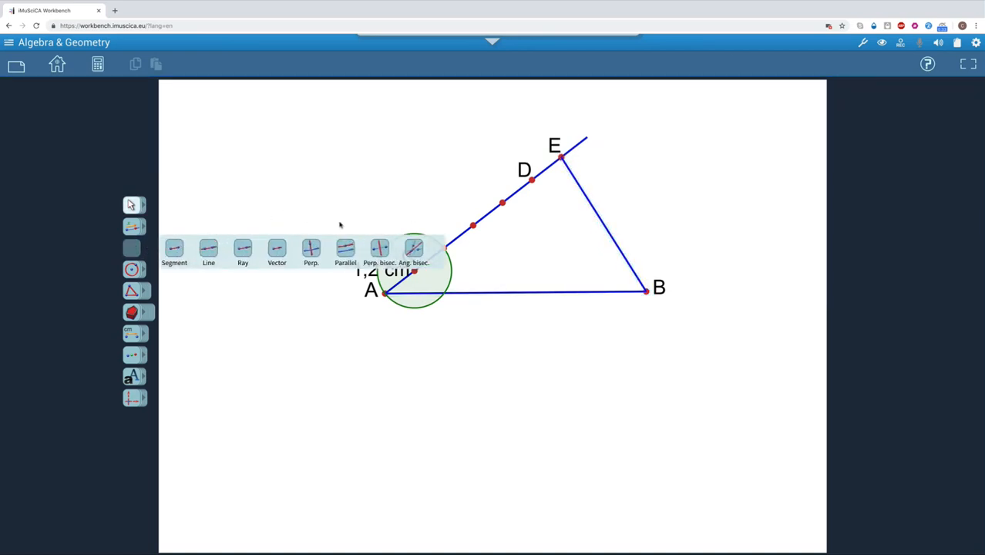
{"action": "left_click", "coordinate": [345, 248]}
{"action": "left_click", "coordinate": [588, 200]}
{"action": "left_click", "coordinate": [531, 181]}
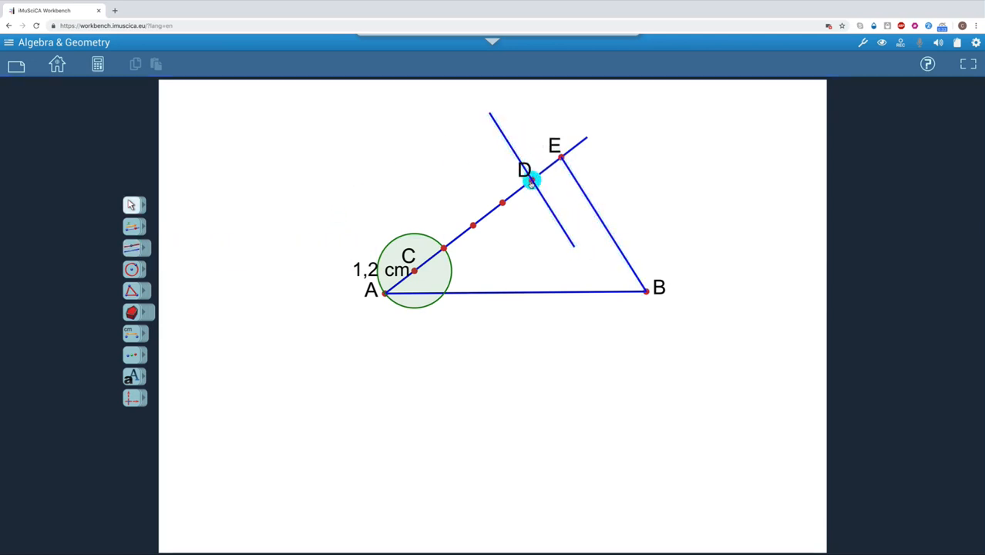
{"action": "left_click_drag", "start_coordinate": [576, 253], "coordinate": [640, 316]}
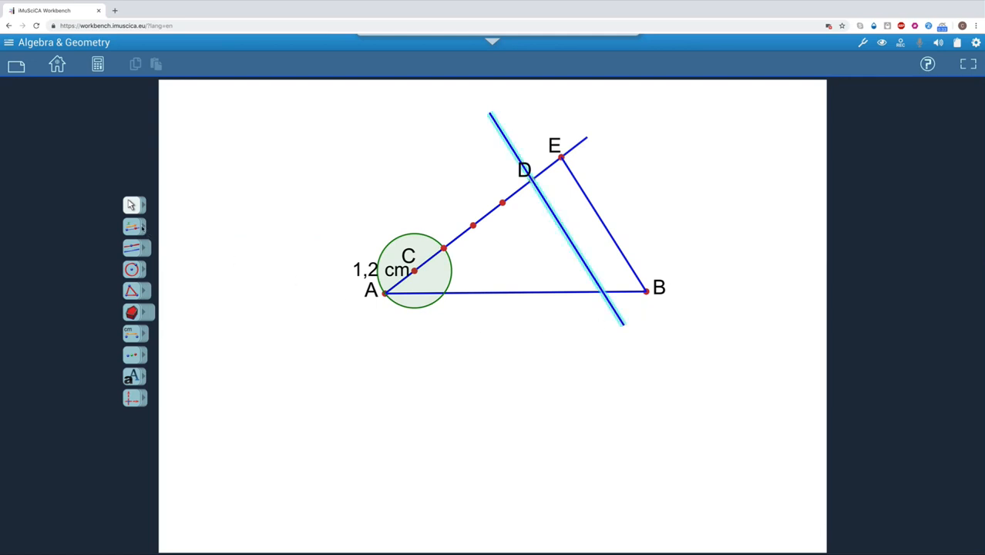
- Place a point where the parallel line through D intersects segment AB
{"action": "left_click", "coordinate": [141, 227]}
{"action": "left_click", "coordinate": [177, 234]}
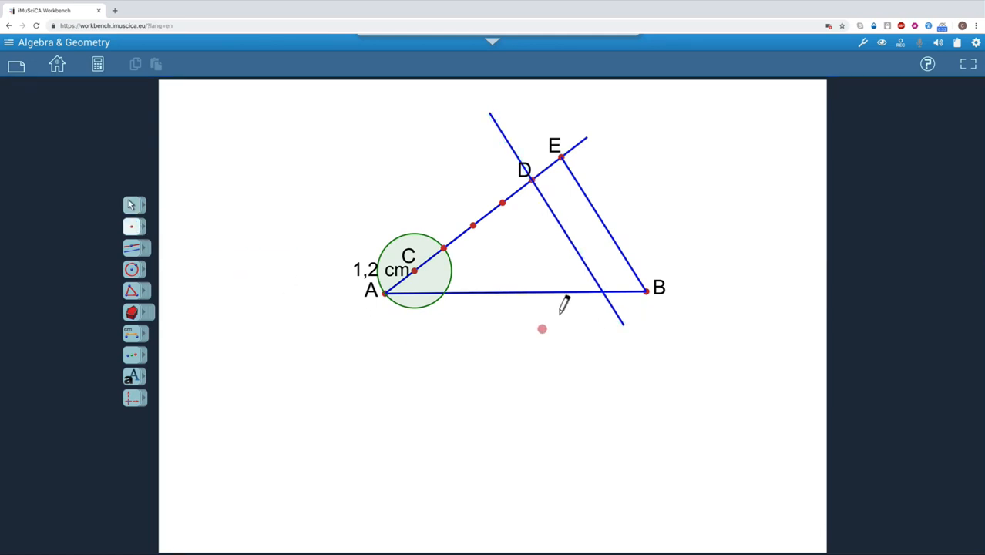
{"action": "left_click", "coordinate": [603, 291]}
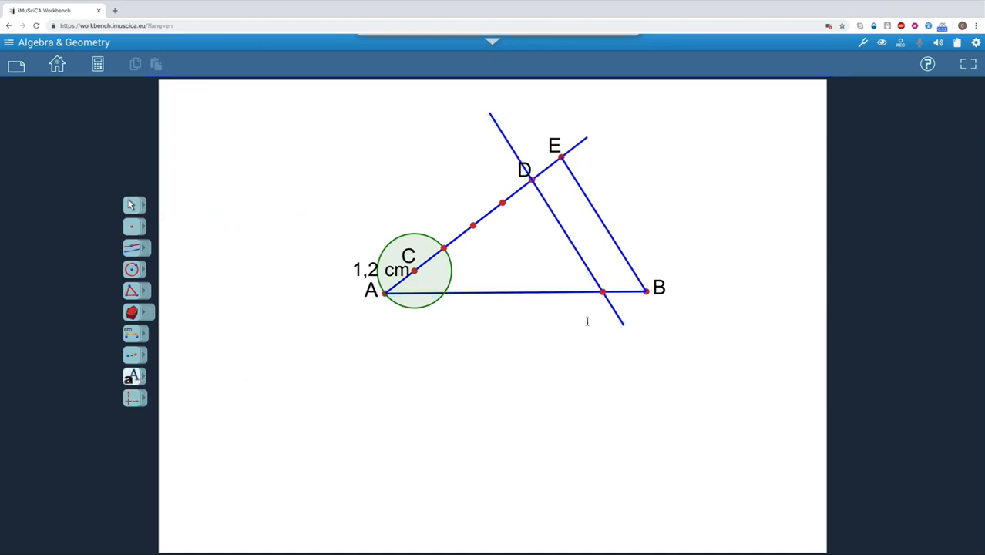
- Label the intersection point on AB F and move the letter above the segment, beside the parallel line
{"action": "double_click", "coordinate": [603, 291]}
{"action": "type", "text": "F"}
{"action": "key", "text": "Return"}
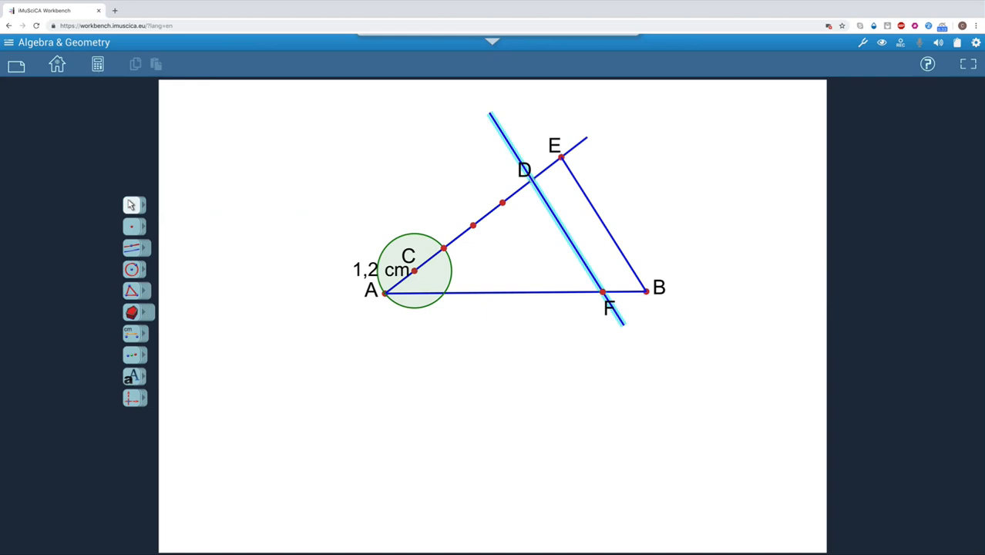
{"action": "left_click_drag", "start_coordinate": [604, 313], "coordinate": [579, 287]}
- Start a ratio expression in the empty area below the construction, entering AF/
{"action": "left_click", "coordinate": [145, 378]}
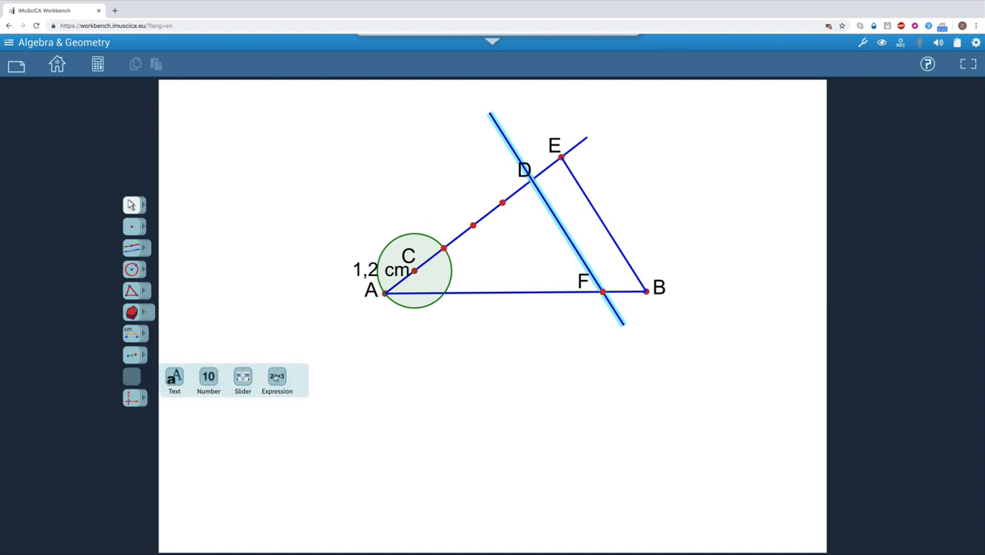
{"action": "left_click", "coordinate": [248, 376]}
{"action": "left_click", "coordinate": [218, 363]}
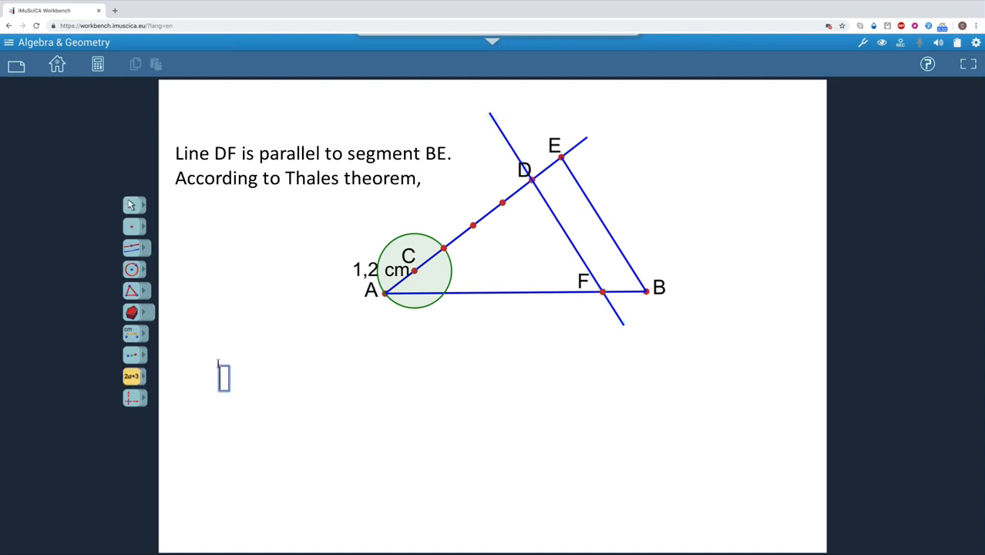
{"action": "type", "text": "AF"}
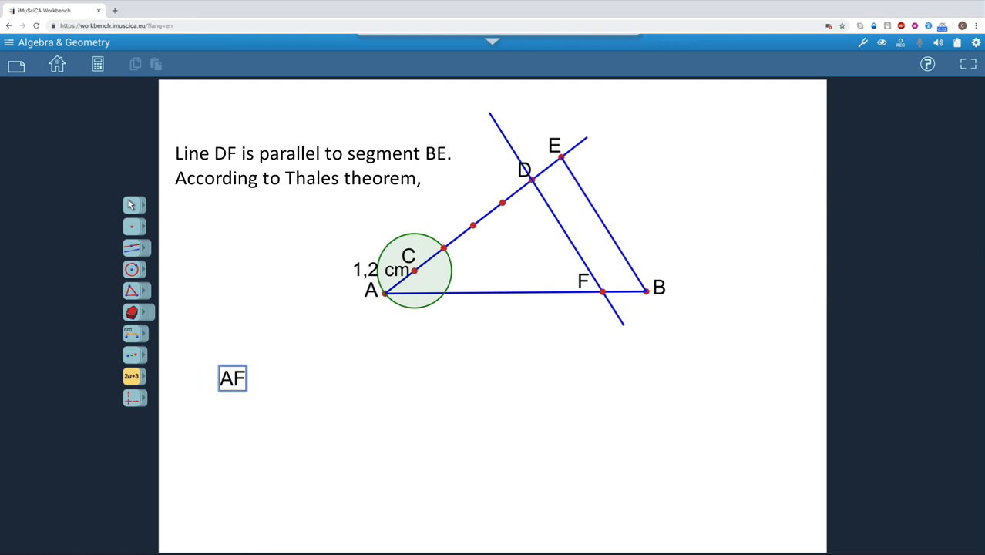
{"action": "type", "text": "/"}
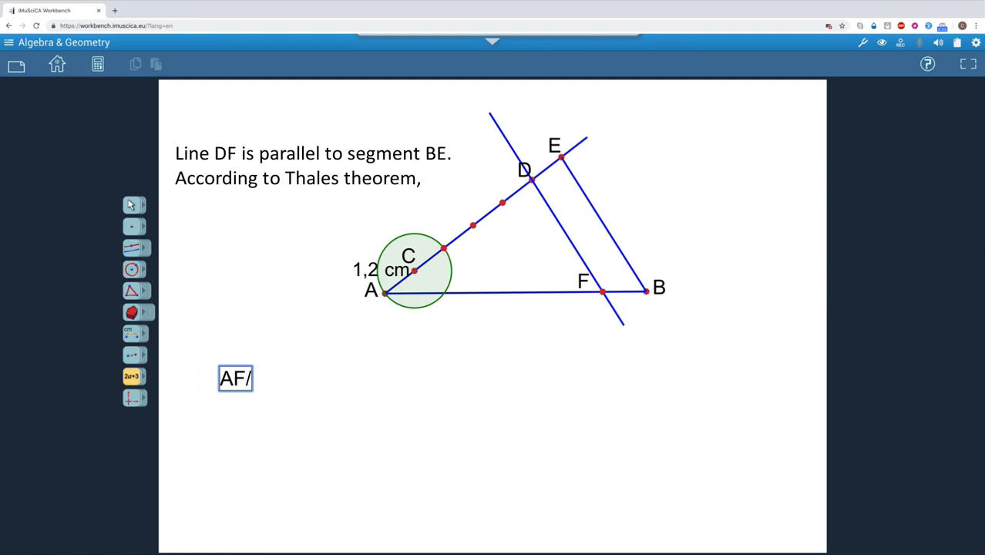